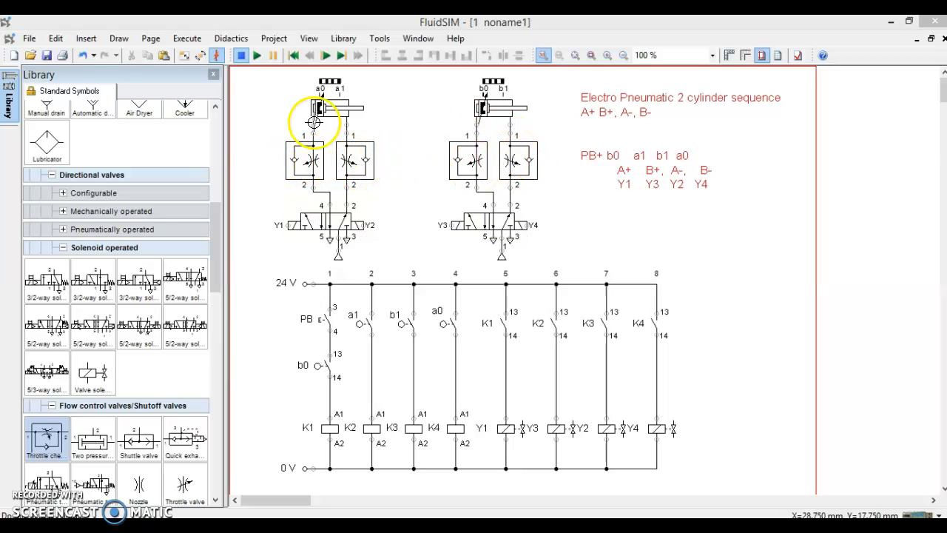
Step: Run the two-cylinder circuit simulation, operate pushbutton PB to check the existing sequence, and stop the simulation
mouse_move(478, 122)
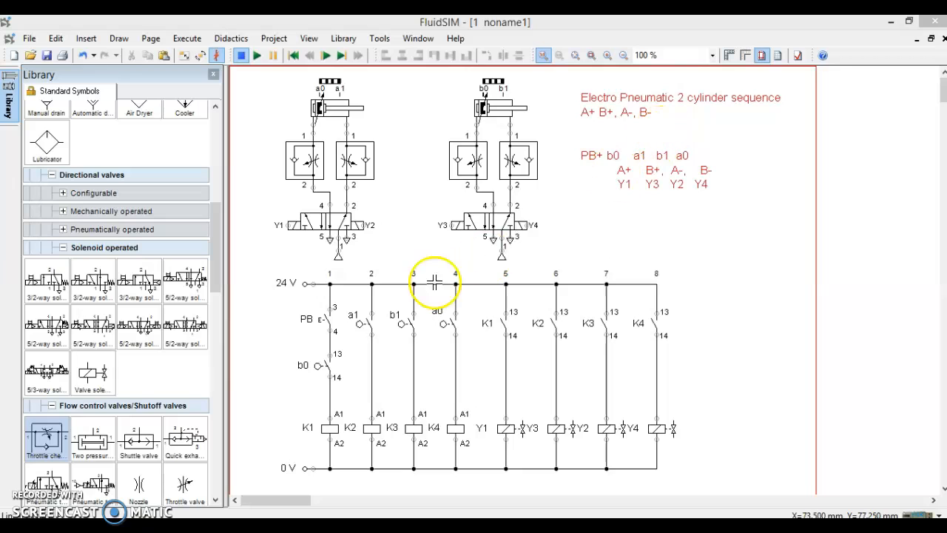
left_click(300, 319)
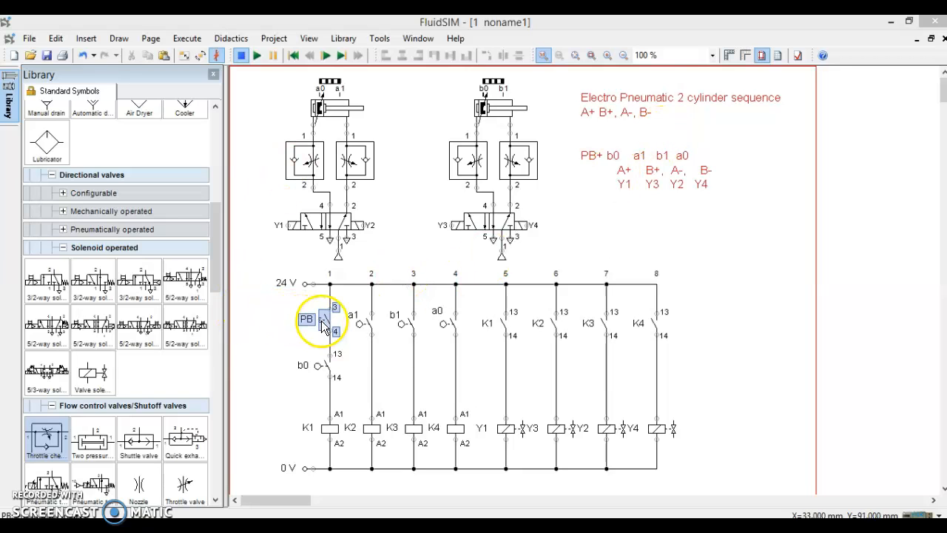
left_click(258, 57)
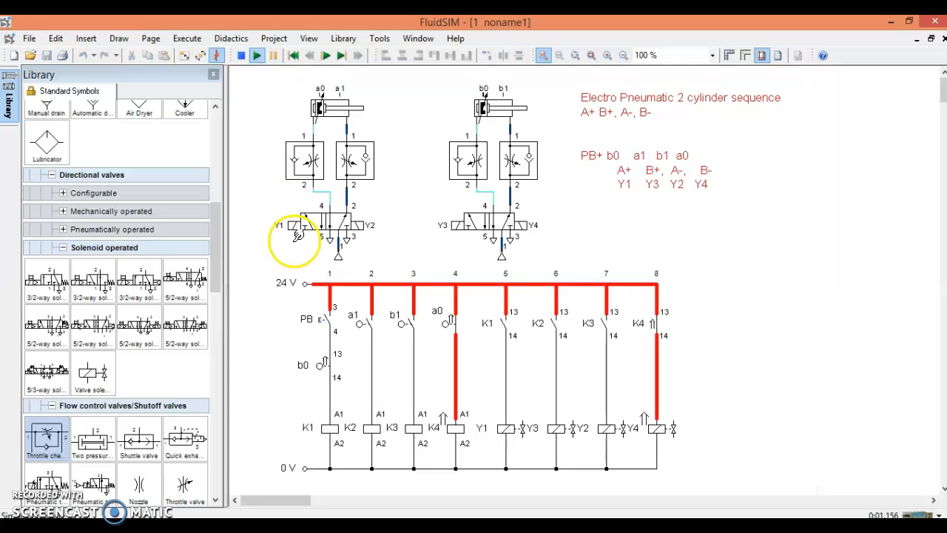
left_click(327, 313)
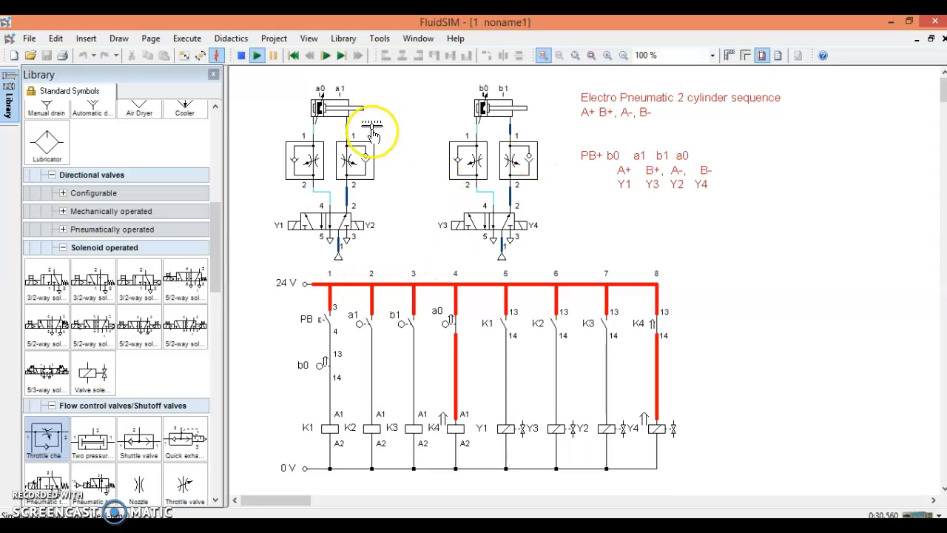
left_click(244, 55)
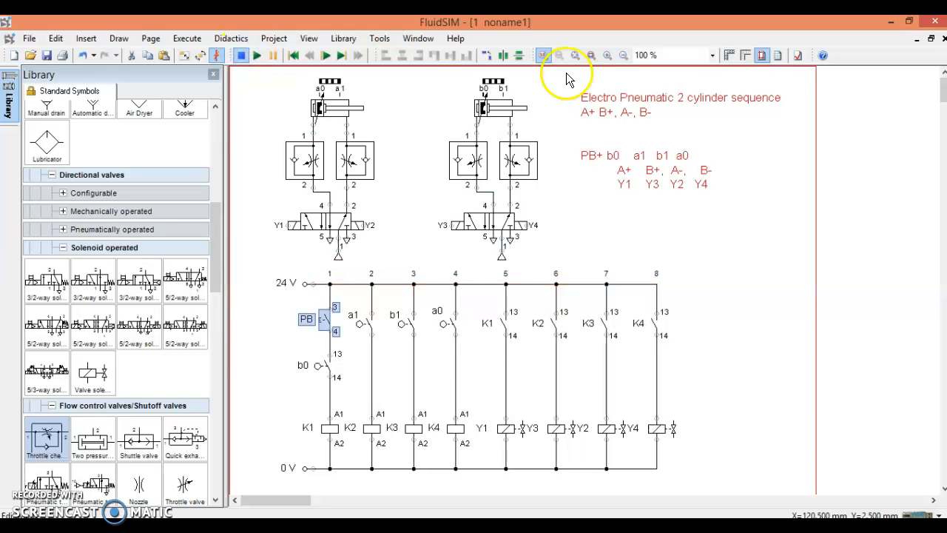
Step: Edit the red circuit note so that the sequence line below its title reads A+ B+, B-, A-
double_click(611, 110)
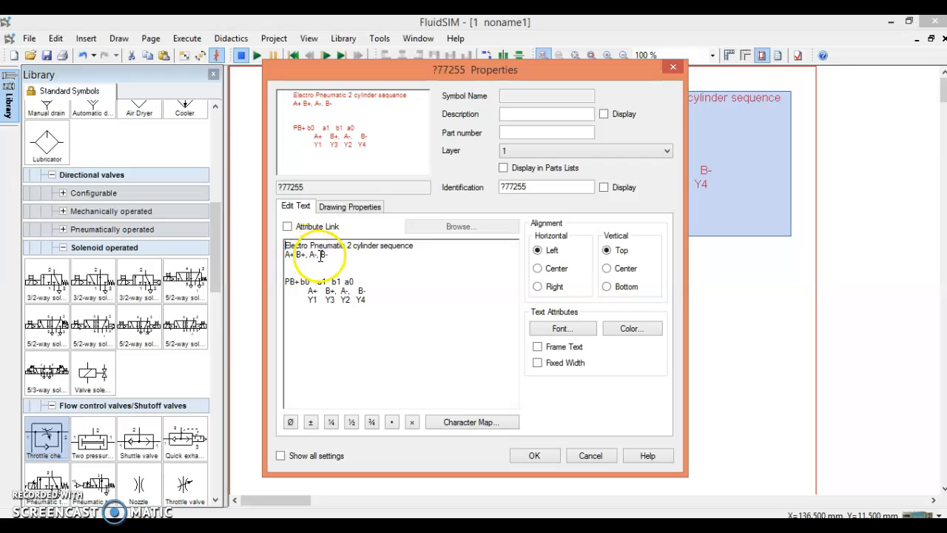
key("BackSpace")
key("BackSpace")
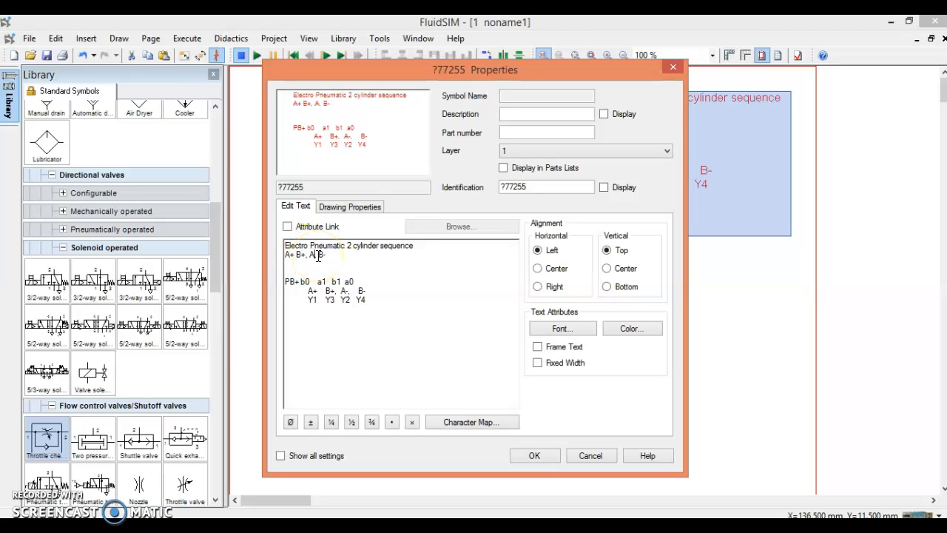
type("B-")
left_click(327, 259)
double_click(327, 255)
key("BackSpace")
type("A")
Step: Update the cylinder movement row above the solenoid labels in the note to A+ B+, B-, A-
type("=")
key("BackSpace")
type("B")
left_click(363, 291)
key("BackSpace")
type("A")
left_click(363, 291)
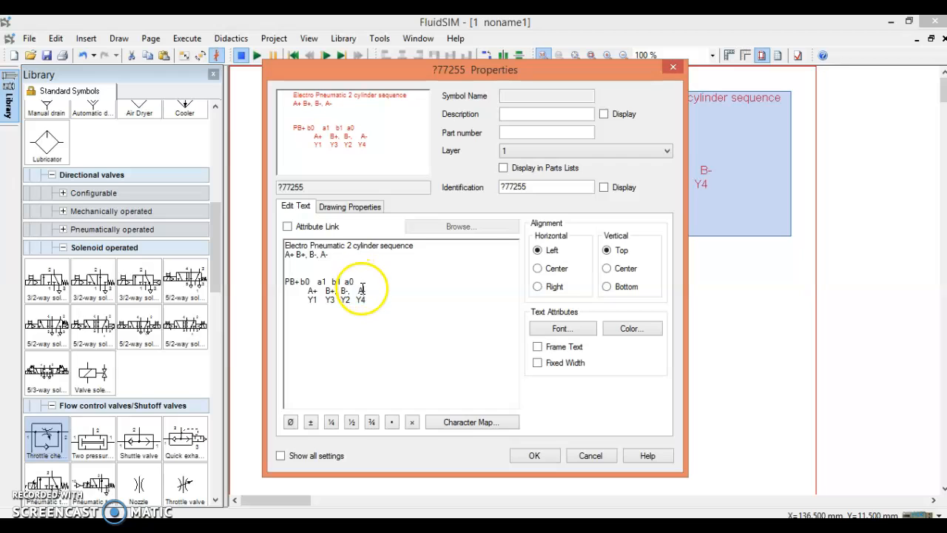
Step: Update the note's trigger signal row to PB+ a0, a1, b1, b0
left_click(310, 282)
left_click(302, 282)
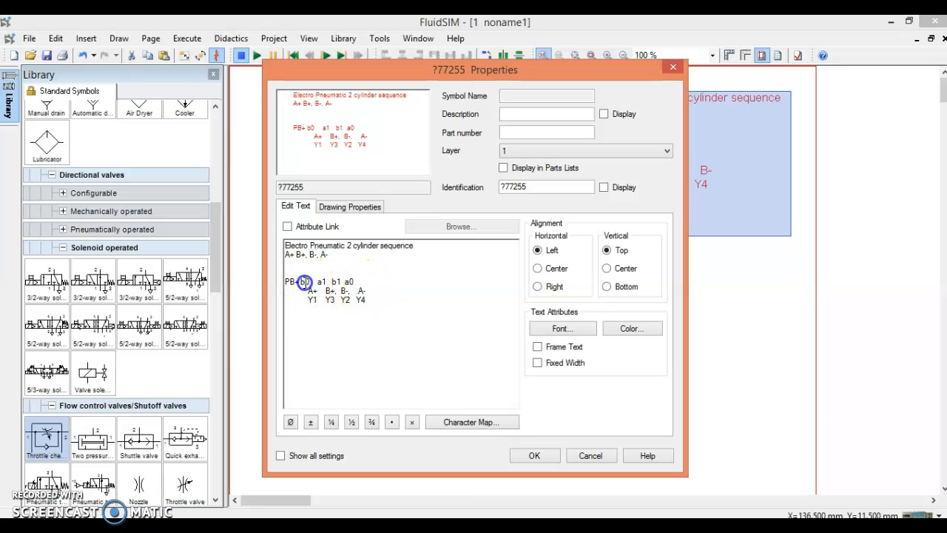
key("BackSpace")
type("a")
left_click(323, 282)
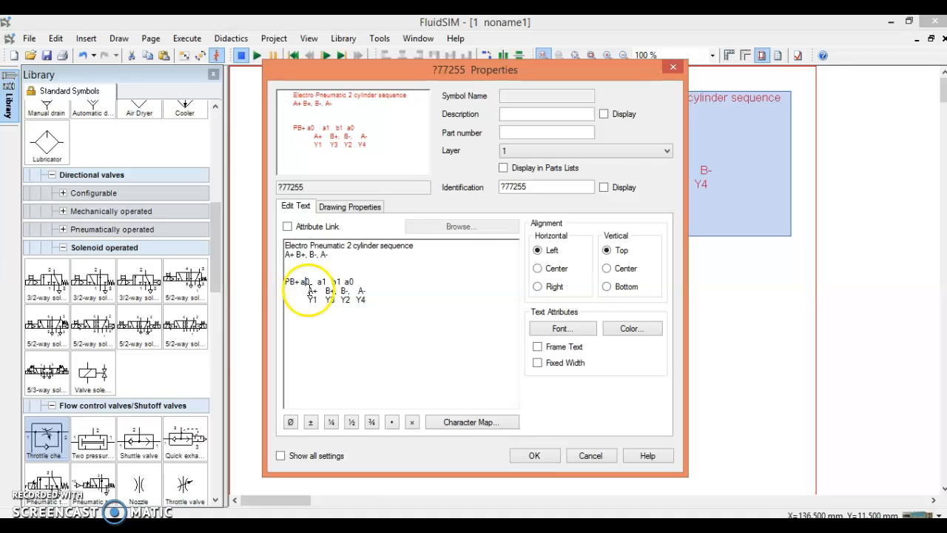
left_click(329, 291)
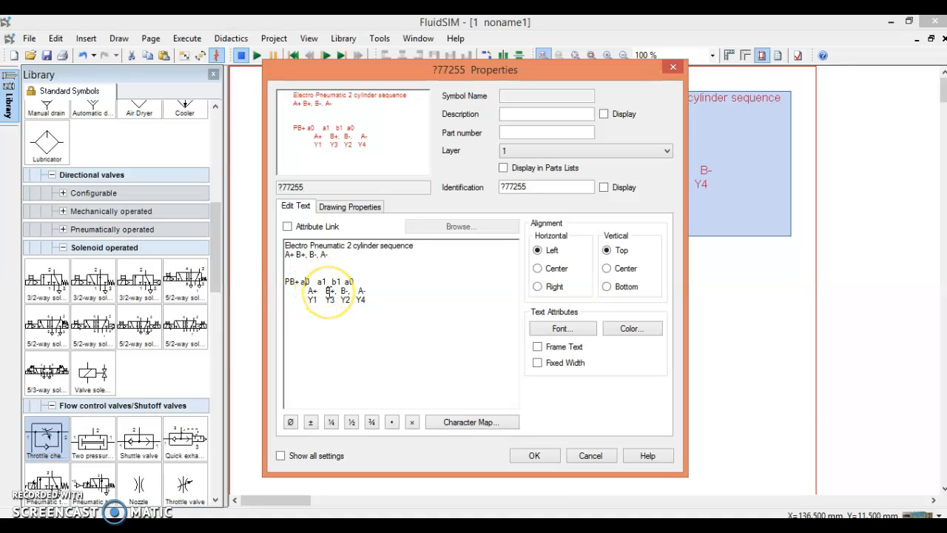
left_click(339, 282)
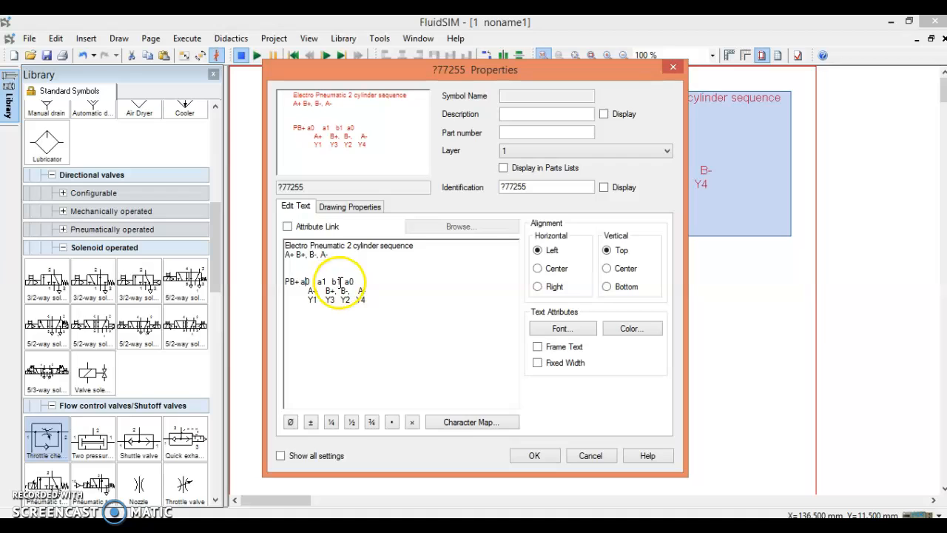
left_click(349, 282)
key("BackSpace")
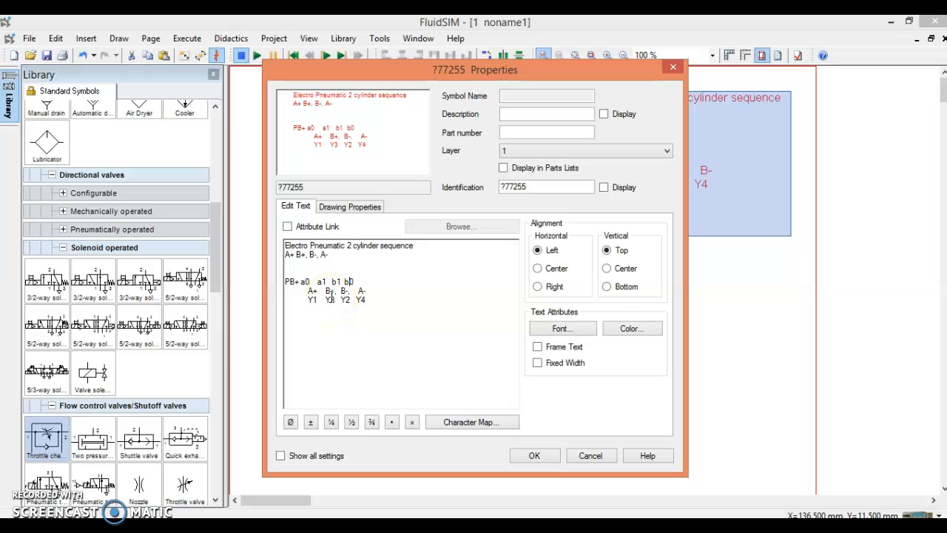
Step: Update the note's solenoid row to Y1 Y3 Y4 Y2 and apply the text changes
left_click(348, 300)
key("BackSpace")
type("4")
left_click(365, 306)
key("BackSpace")
type("2")
left_click(358, 300)
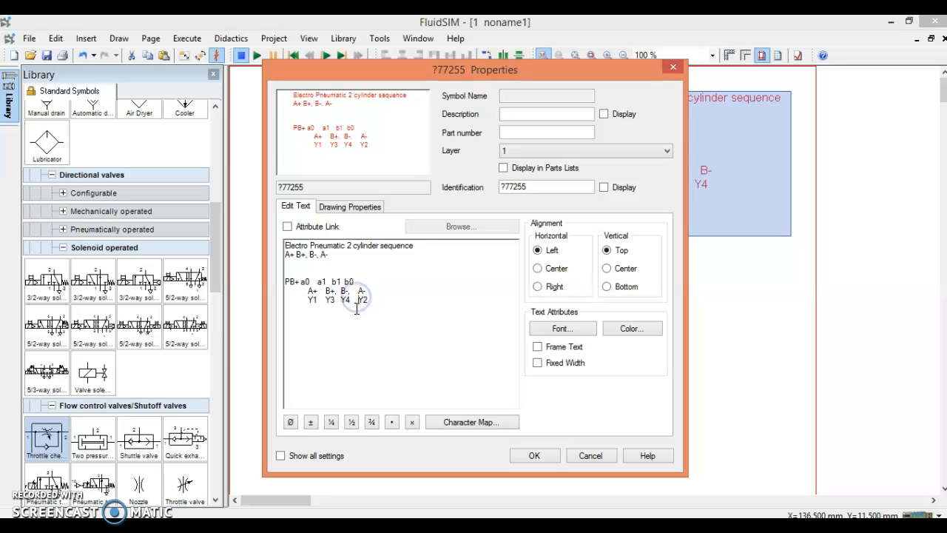
left_click(535, 456)
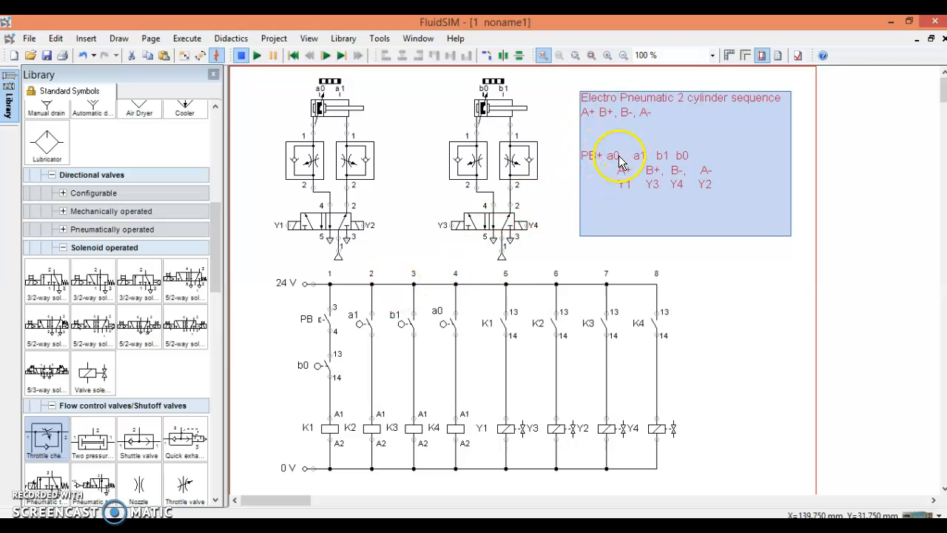
Step: Assign the roller switch contact below PB in current path 1 to a0
left_click(304, 367)
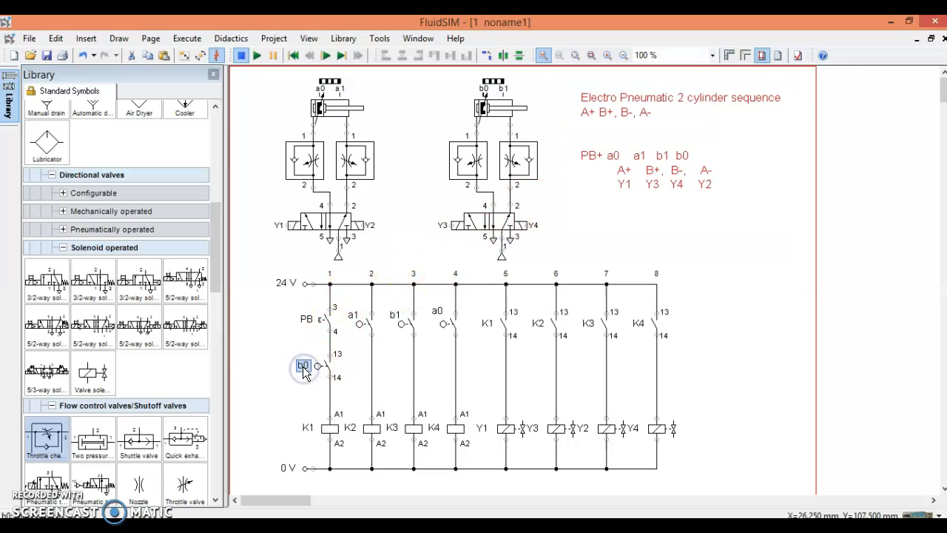
double_click(319, 366)
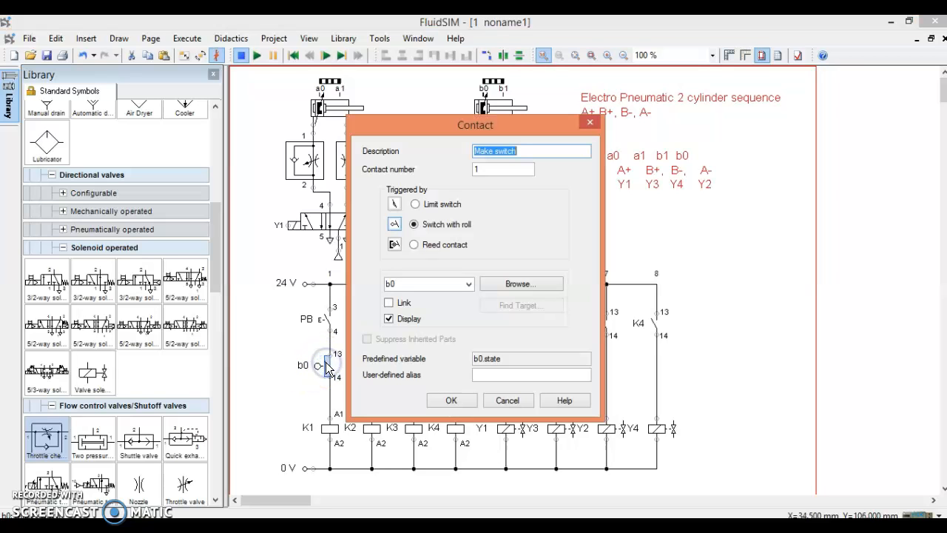
left_click(468, 284)
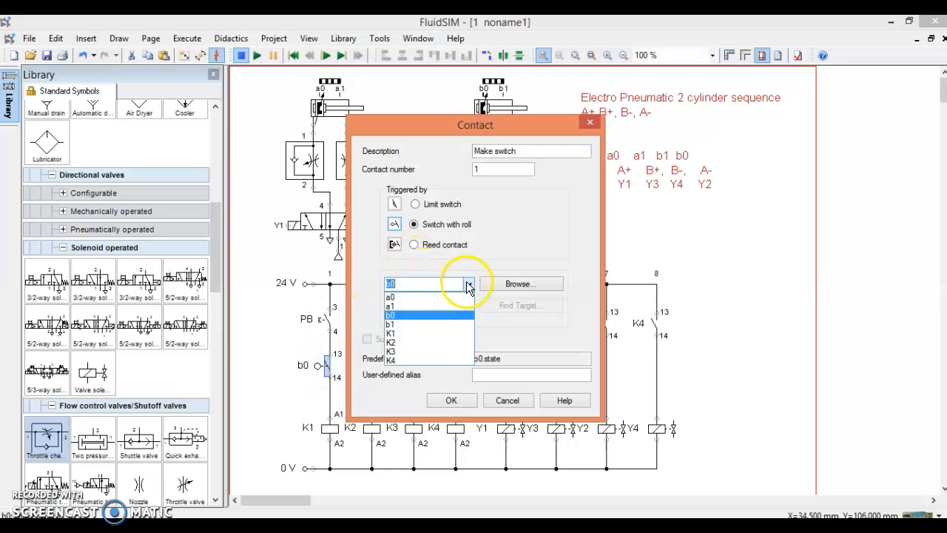
left_click(465, 401)
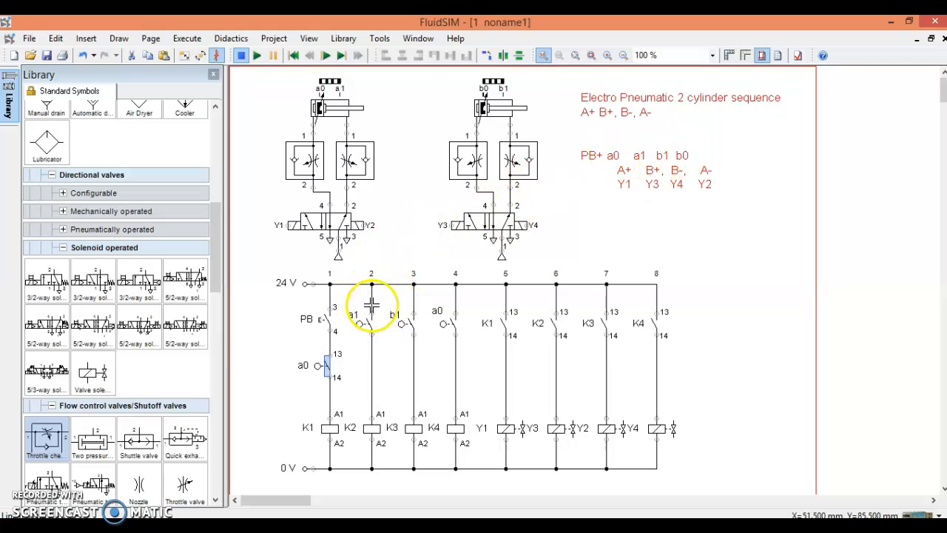
Step: Assign the roller switch contact in current path 4, above relay coil K4, to b0
left_click(435, 309)
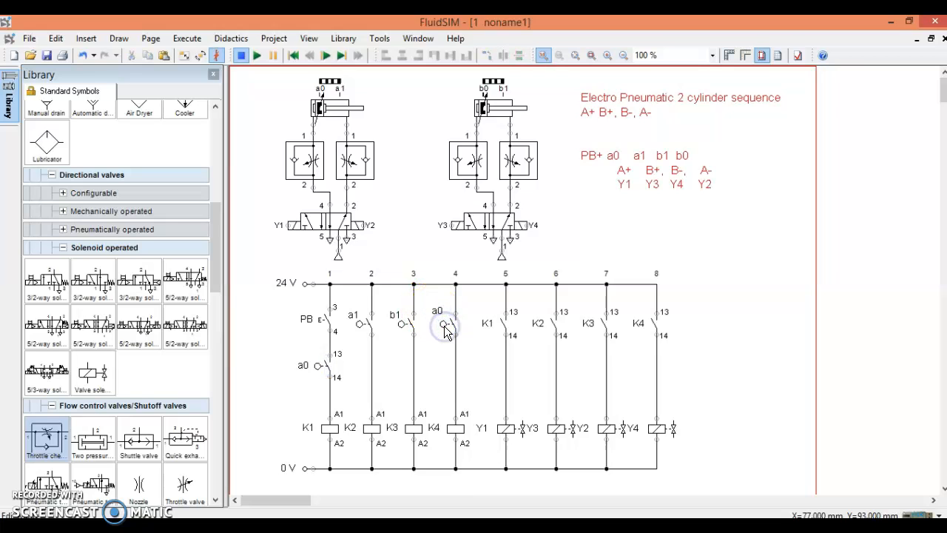
double_click(450, 325)
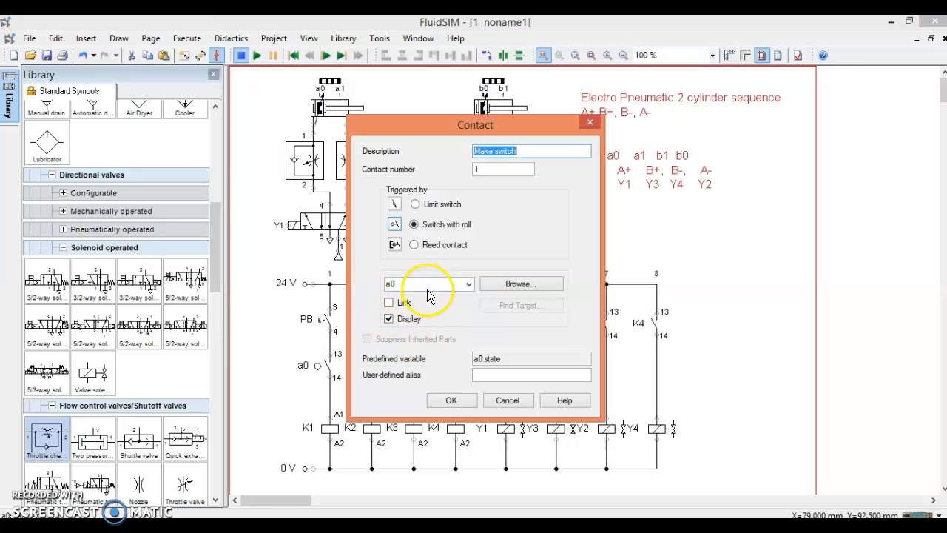
left_click(469, 285)
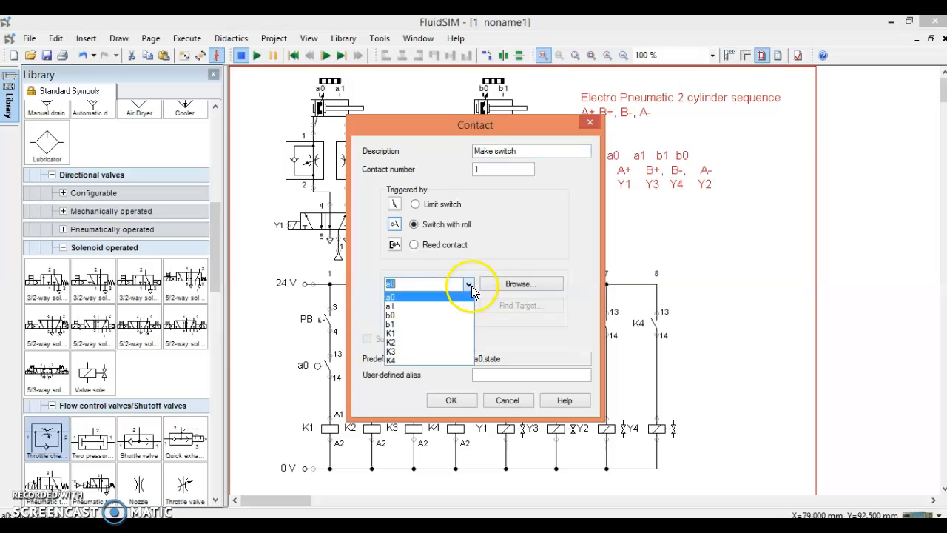
left_click(424, 316)
left_click(447, 398)
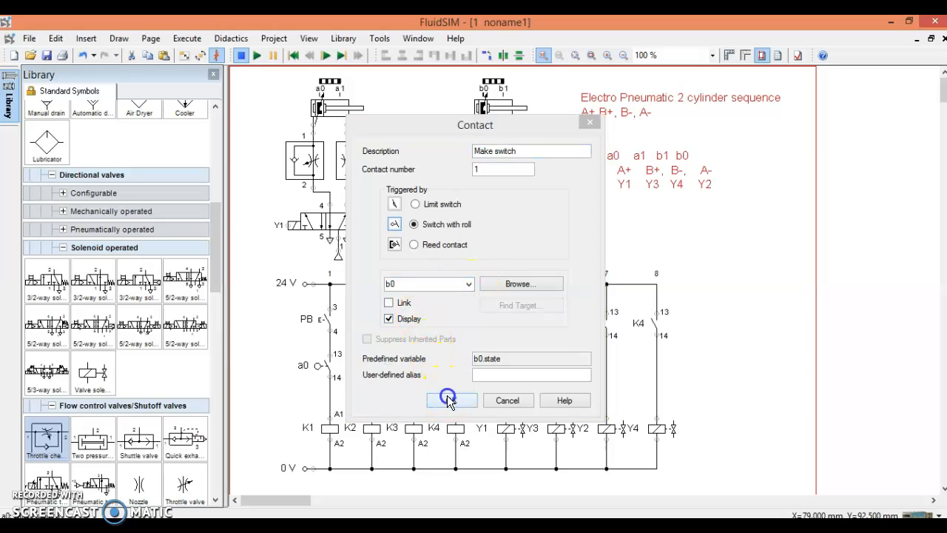
left_click(439, 364)
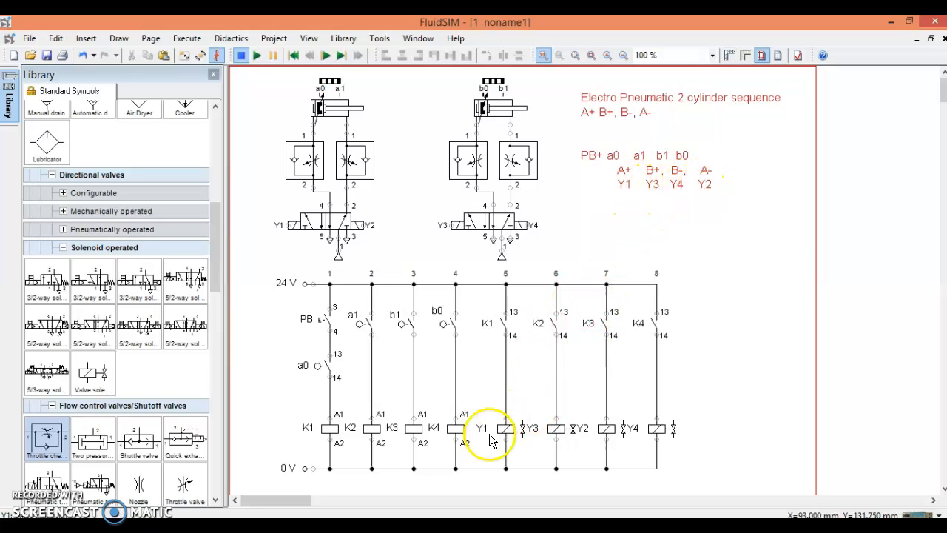
Step: Change the identification of the valve solenoid in current path 7 to Y4, accepting the duplicate label
double_click(603, 429)
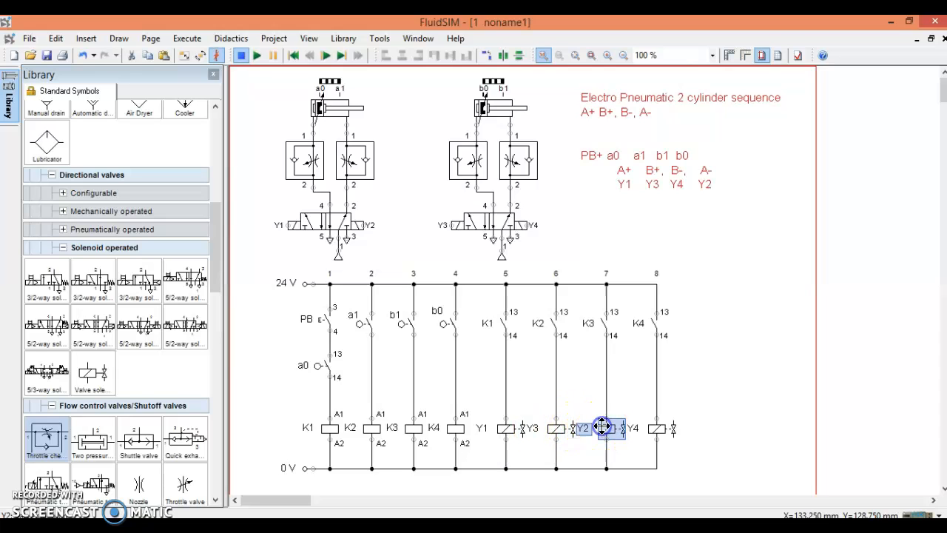
left_click(568, 188)
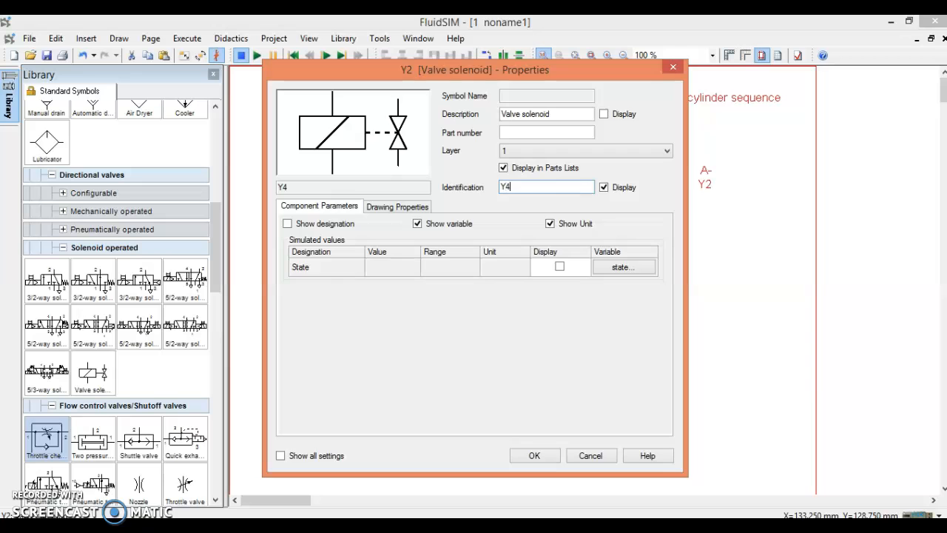
left_click(529, 455)
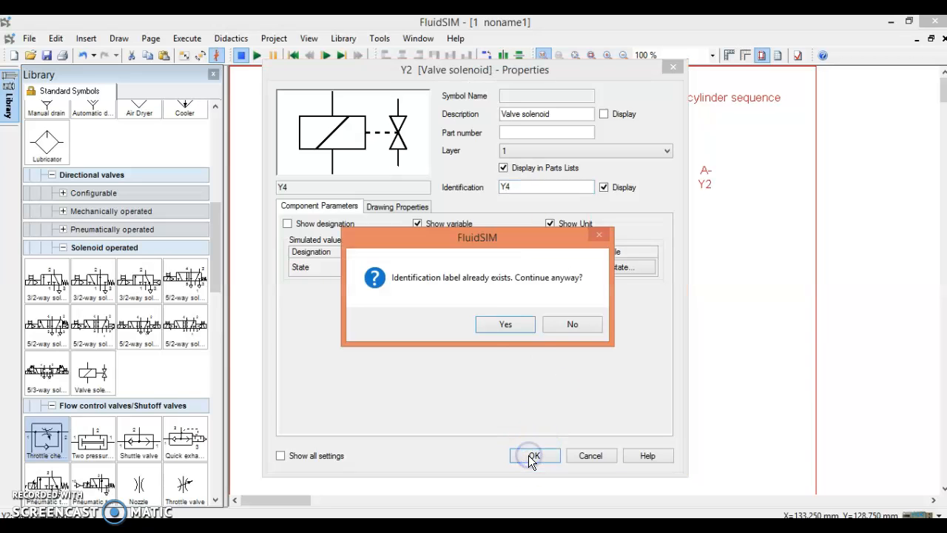
left_click(509, 322)
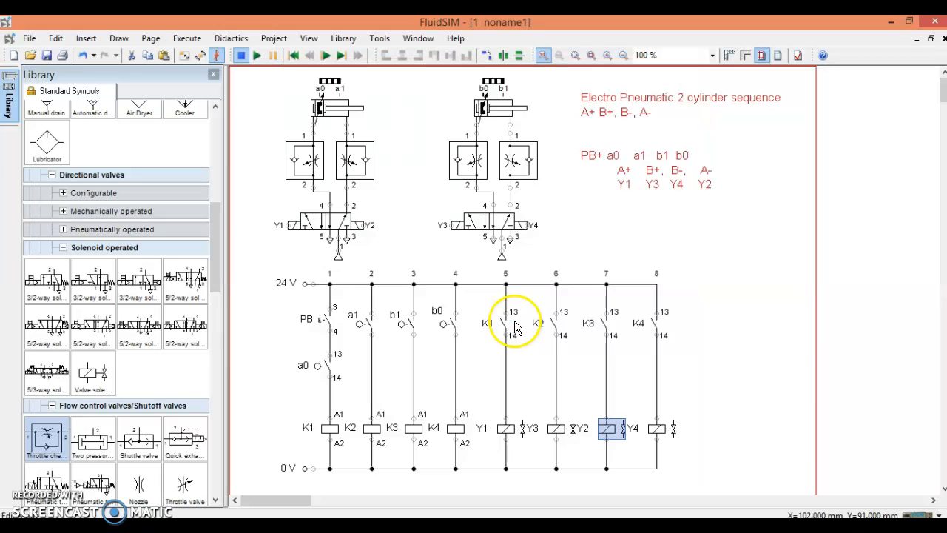
Step: Change the identification of the valve solenoid in current path 8 to Y2
double_click(659, 431)
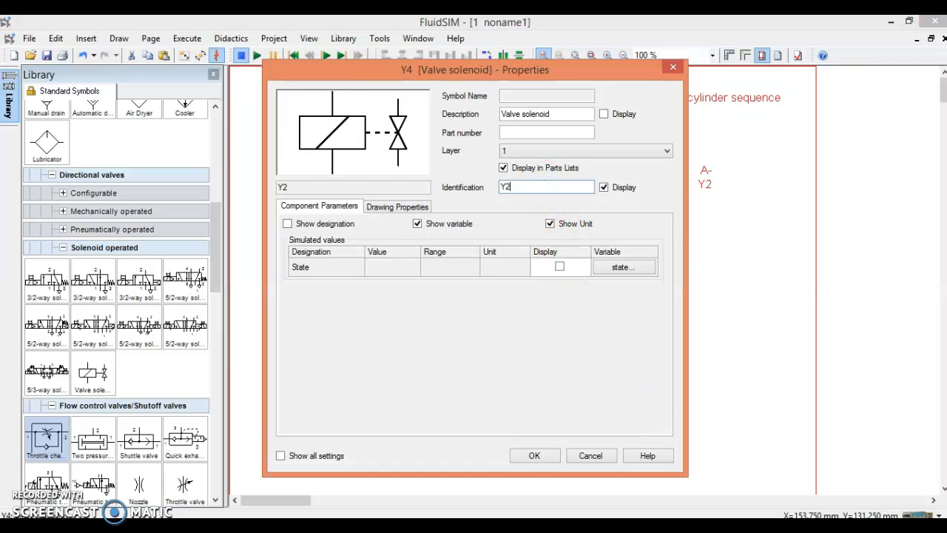
type("2")
left_click(535, 455)
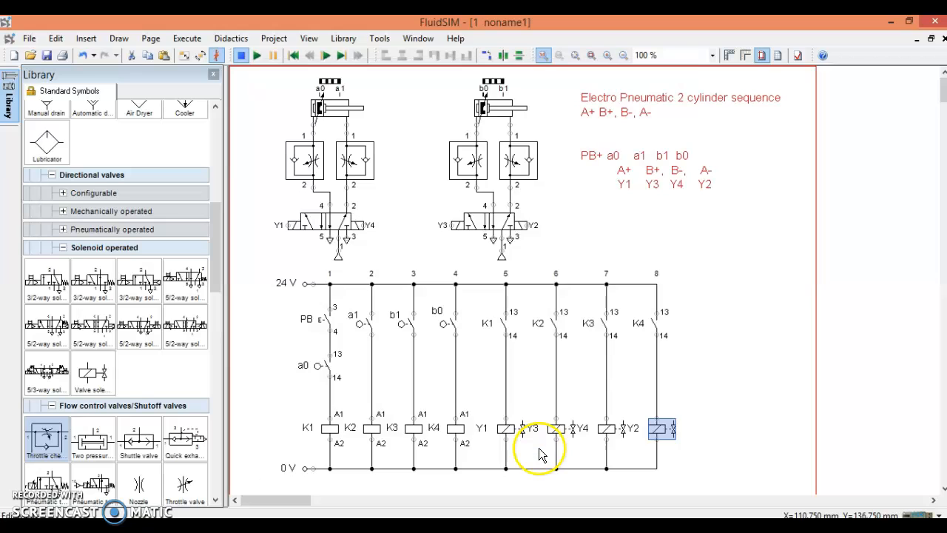
left_click(642, 400)
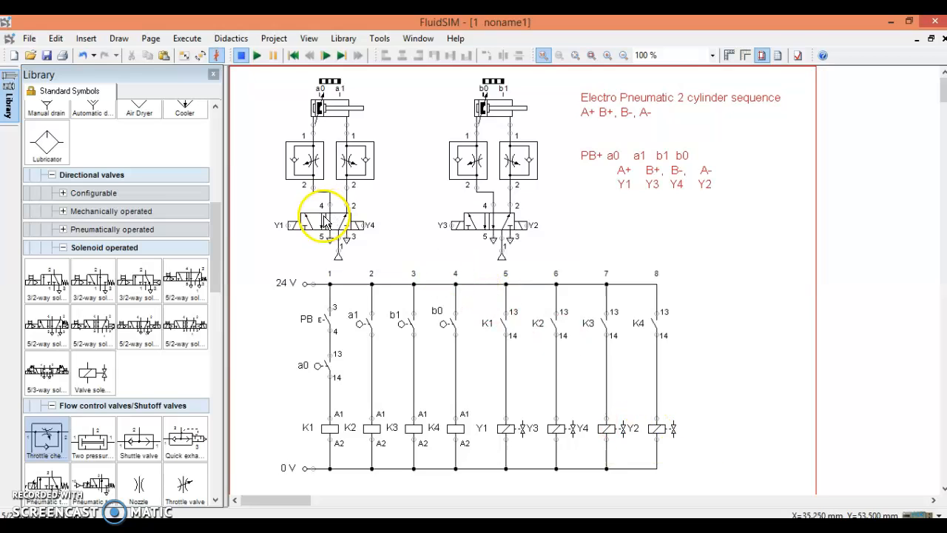
Step: Set the electric connector of cylinder A's return-side valve solenoid to Y2
mouse_move(366, 227)
left_mouse_down()
mouse_move(452, 218)
mouse_move(355, 228)
left_mouse_up()
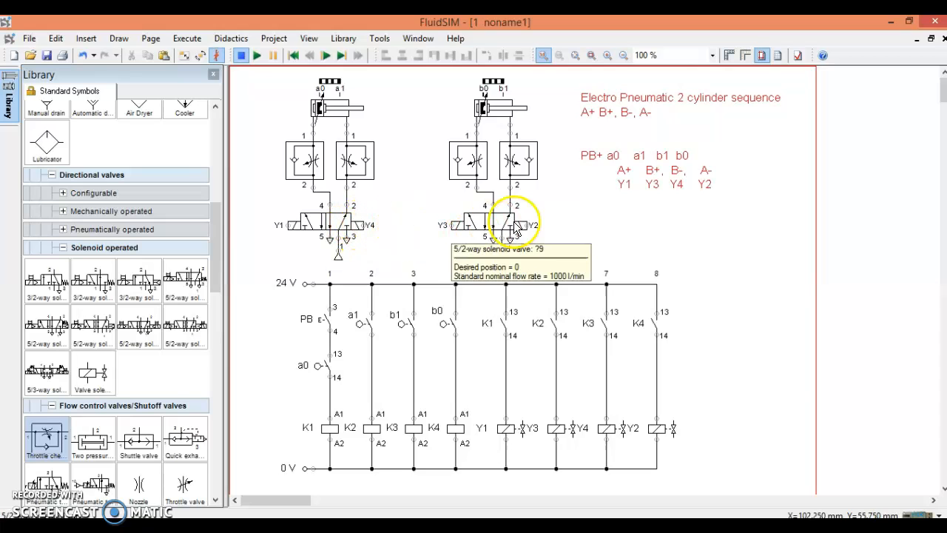
left_click(364, 226)
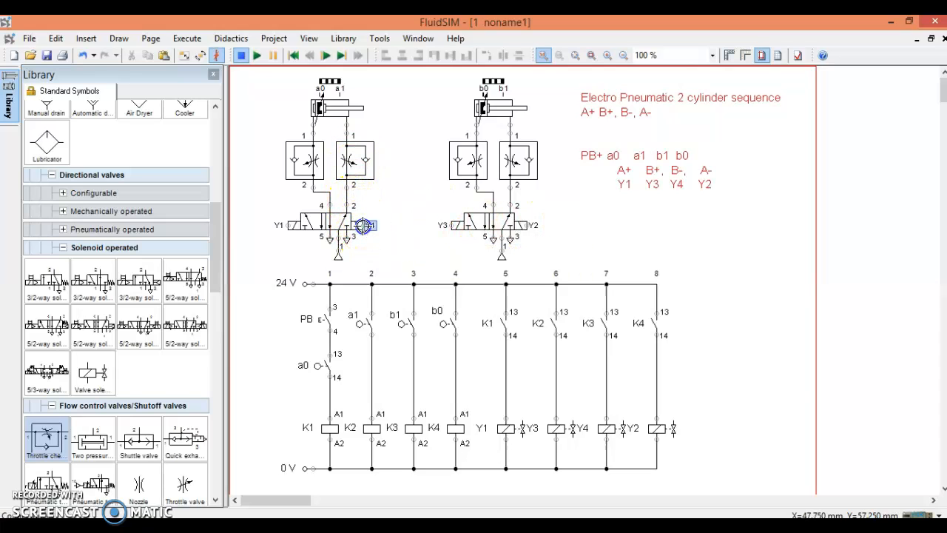
double_click(363, 226)
left_click(411, 234)
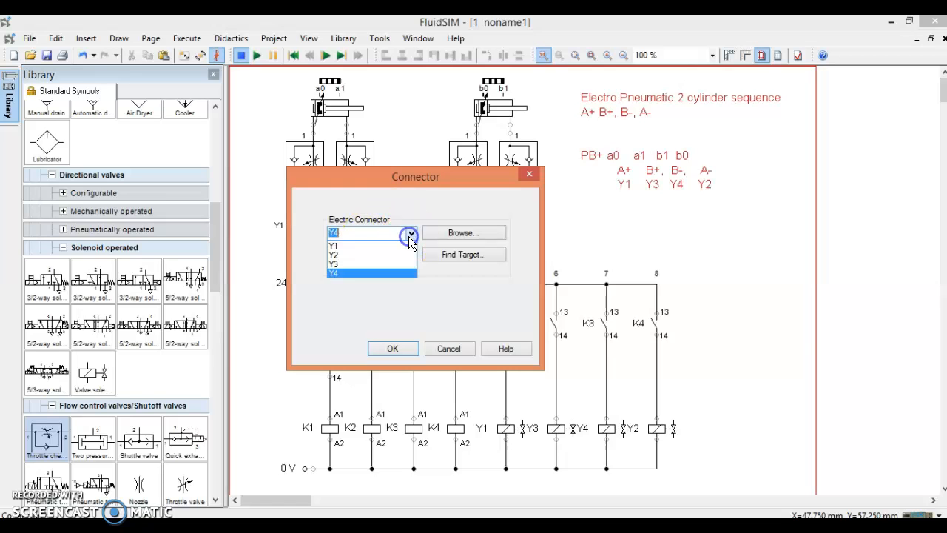
left_click(381, 254)
left_click(386, 343)
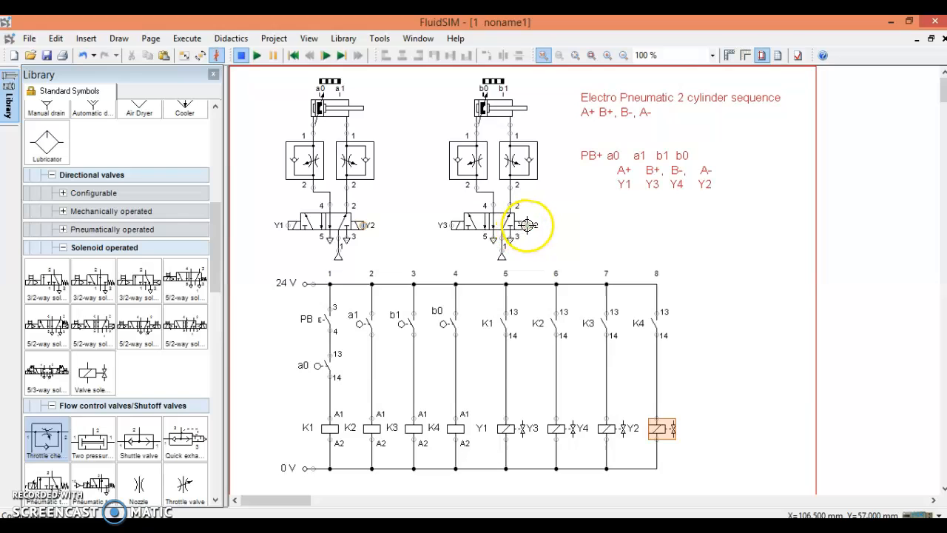
Step: Set the electric connector of cylinder B's return-side valve solenoid to Y4
double_click(527, 225)
left_click(411, 233)
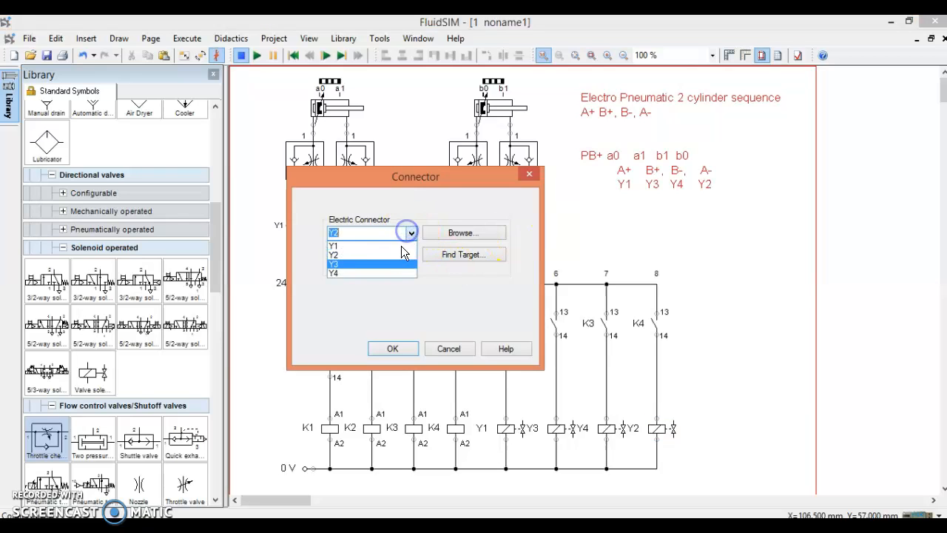
left_click(361, 274)
left_click(388, 347)
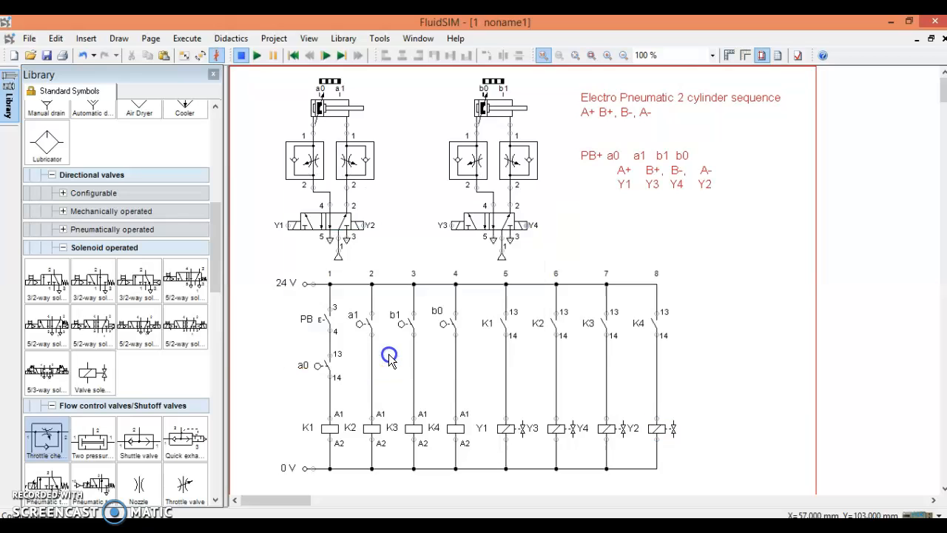